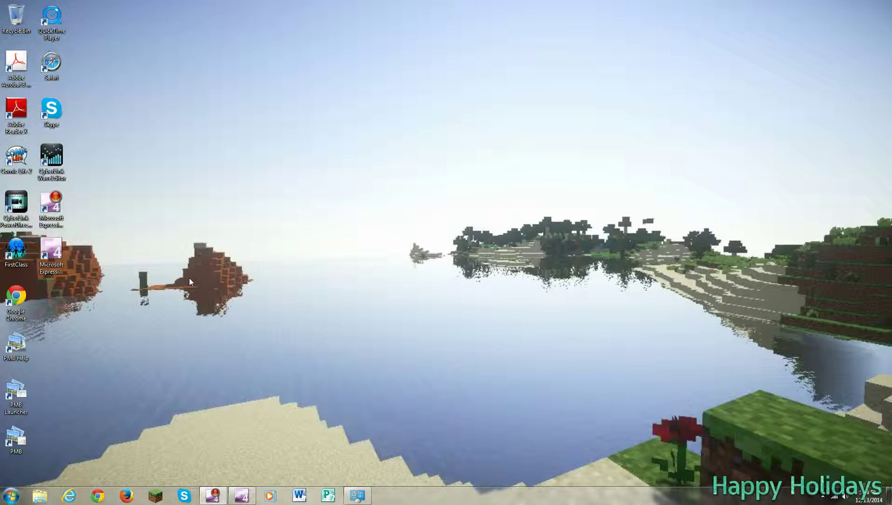
- Launch Microsoft Expression Encoder 4 from its taskbar jump list
{"action": "right_click", "coordinate": [252, 500]}
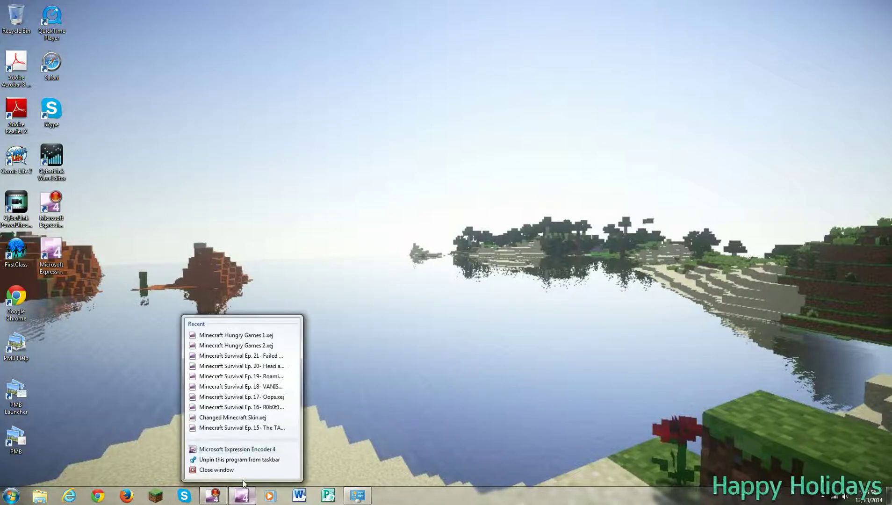
{"action": "left_click", "coordinate": [236, 450]}
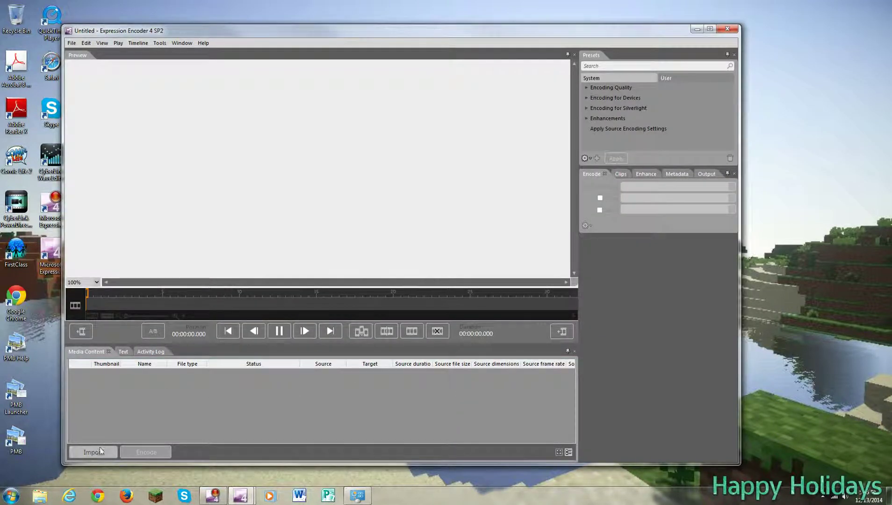
- Import the ScreenCapture outro template WMV and set the output video size to 1280 × 720
{"action": "left_click", "coordinate": [98, 451]}
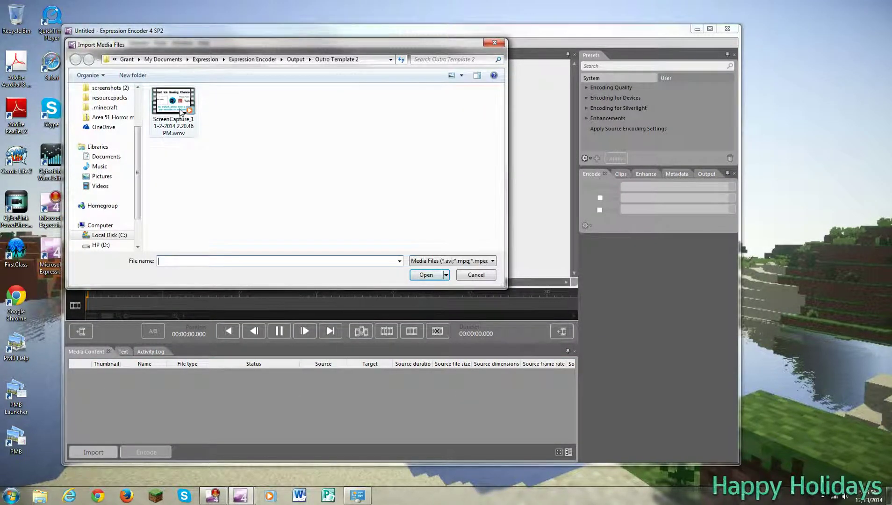
{"action": "double_click", "coordinate": [181, 107]}
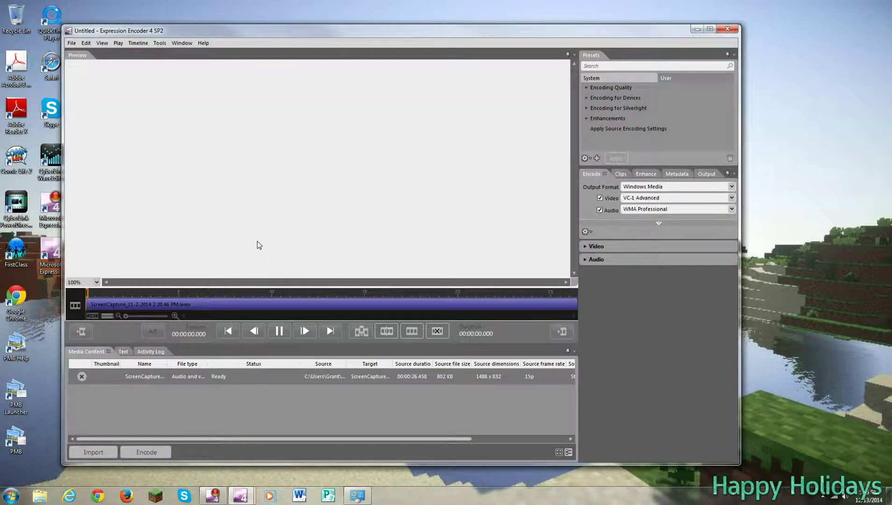
{"action": "left_click", "coordinate": [596, 246]}
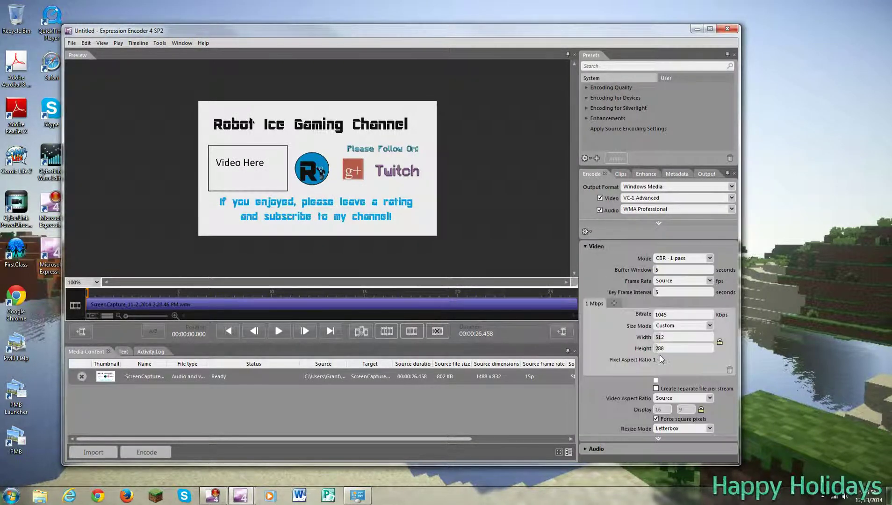
{"action": "left_click_drag", "start_coordinate": [659, 344], "coordinate": [661, 353]}
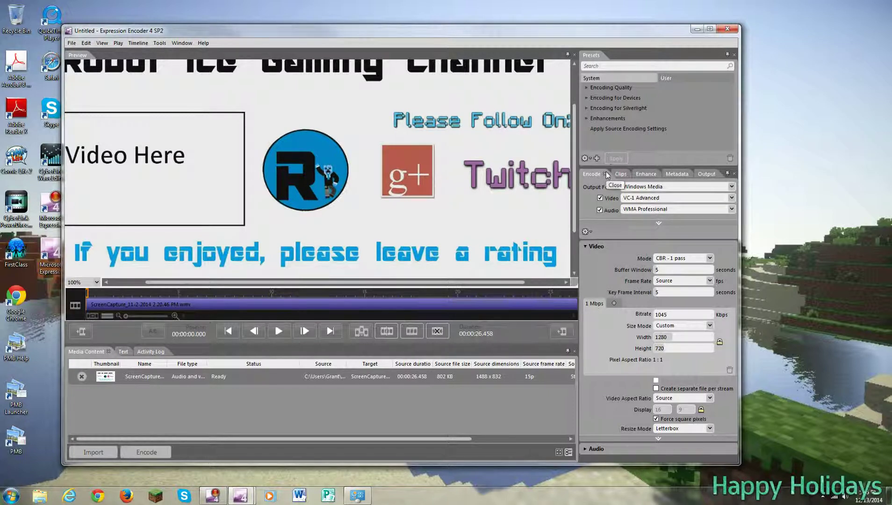
- On the Enhance tab, add the Minecraft gameplay WMV as a video overlay
{"action": "left_click", "coordinate": [654, 173]}
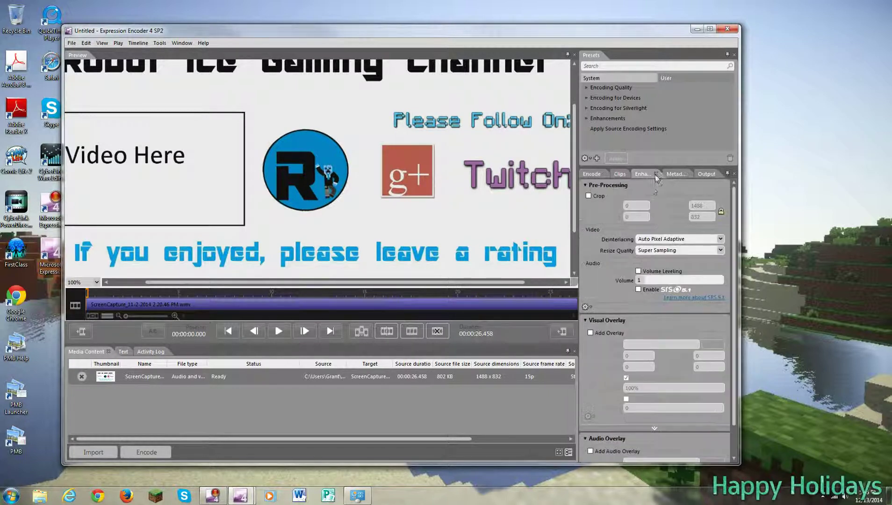
{"action": "left_click", "coordinate": [589, 332]}
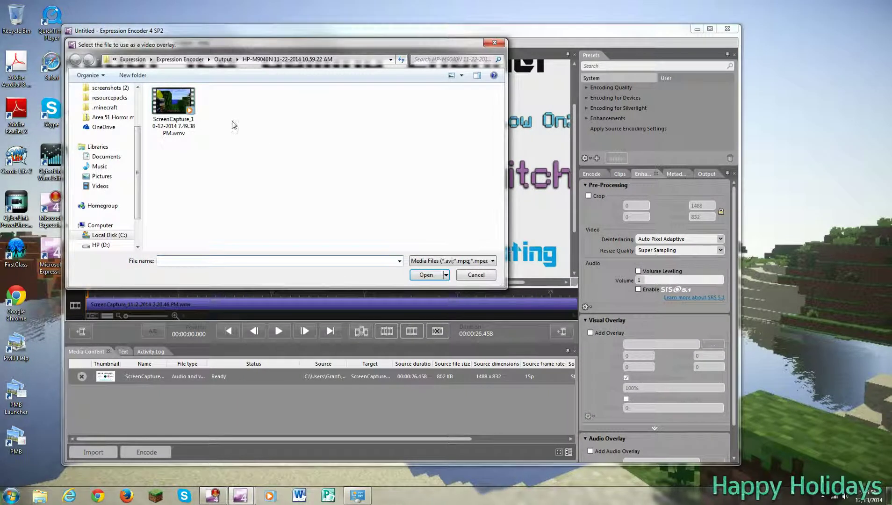
{"action": "double_click", "coordinate": [176, 114]}
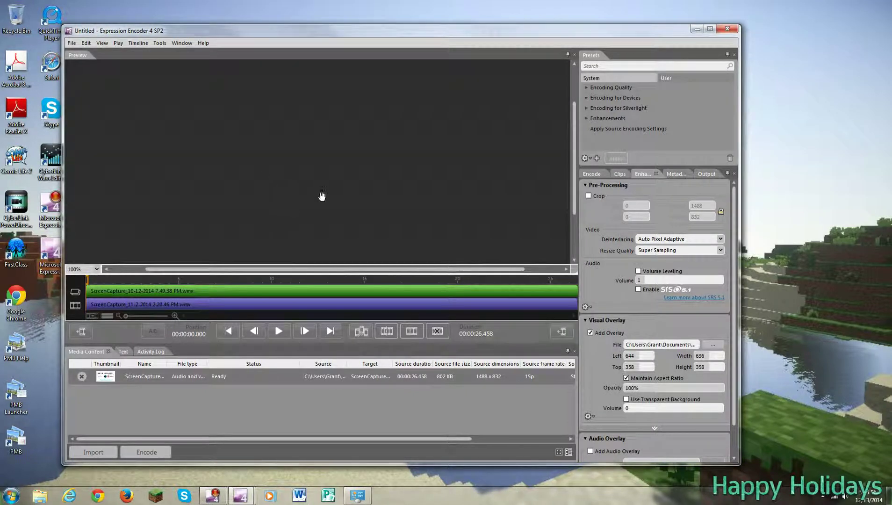
- Resize the gameplay overlay to 435 × 244 and position it at 53/236 over Video Here
{"action": "left_click_drag", "start_coordinate": [288, 197], "coordinate": [171, 154]}
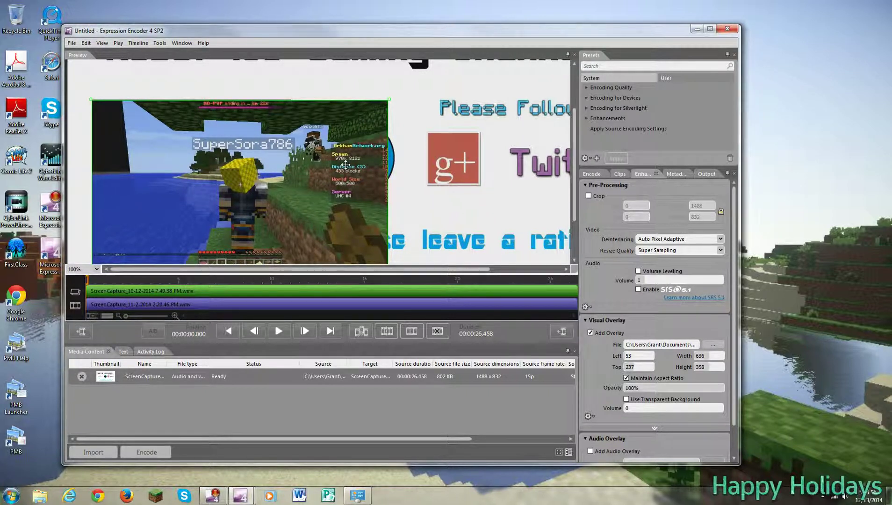
{"action": "left_click_drag", "start_coordinate": [346, 166], "coordinate": [345, 166]}
{"action": "left_click_drag", "start_coordinate": [459, 208], "coordinate": [401, 208]}
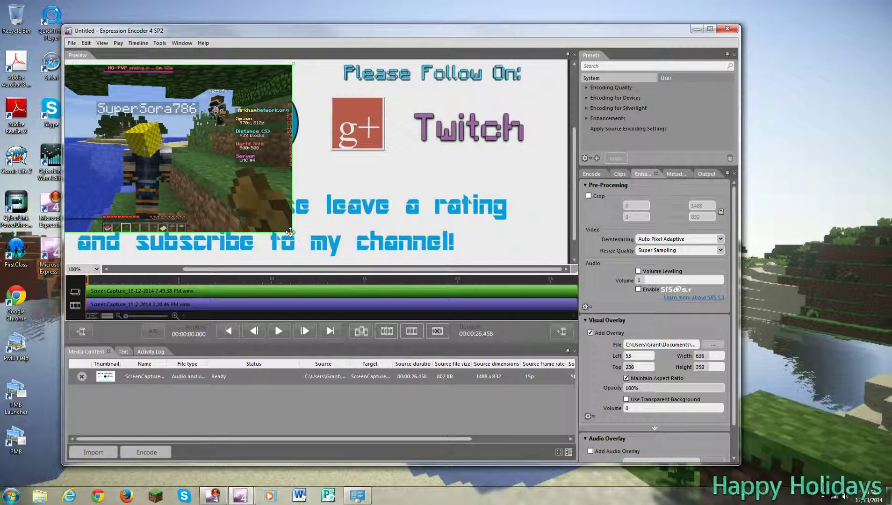
{"action": "left_click_drag", "start_coordinate": [292, 232], "coordinate": [202, 179]}
{"action": "left_click_drag", "start_coordinate": [286, 176], "coordinate": [400, 213]}
{"action": "left_click_drag", "start_coordinate": [387, 131], "coordinate": [339, 126]}
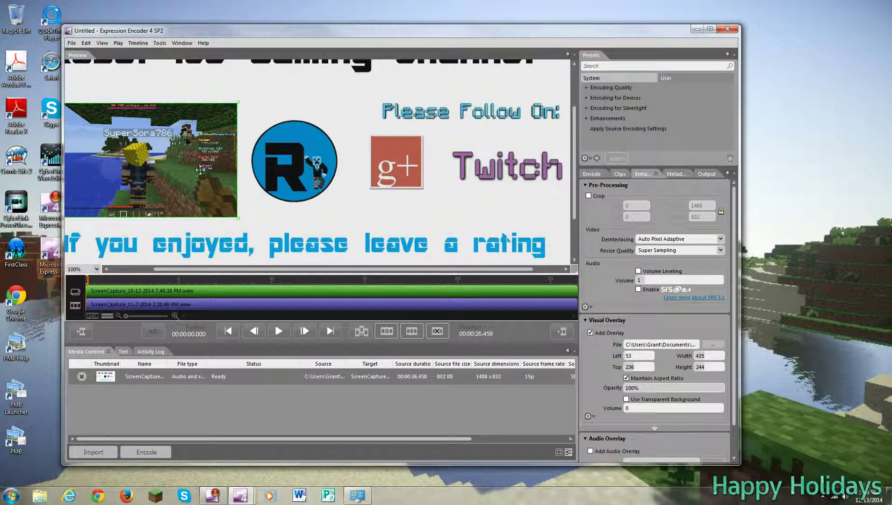
- Set the gameplay overlay's volume to 2.8
{"action": "left_click", "coordinate": [636, 407]}
{"action": "type", "text": "6"}
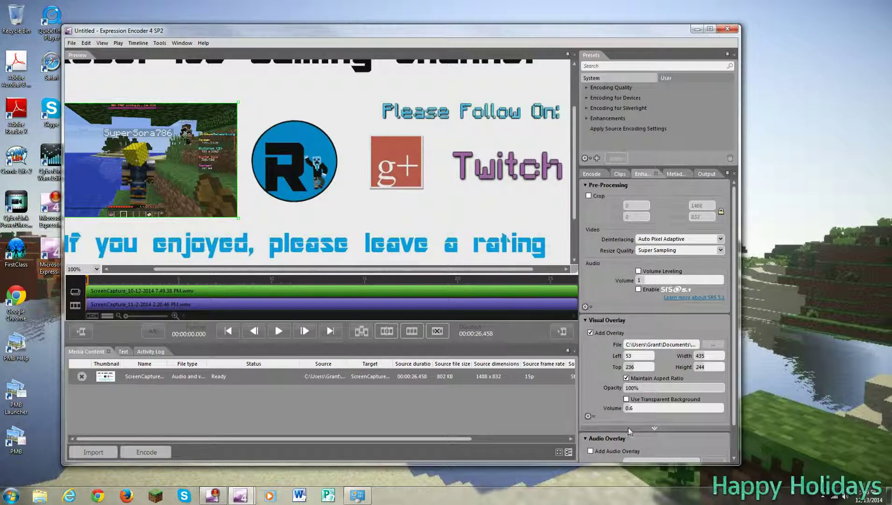
{"action": "scroll", "coordinate": [635, 406], "scroll_direction": "down", "scroll_amount": 1}
{"action": "left_click_drag", "start_coordinate": [625, 386], "coordinate": [619, 387]}
{"action": "scroll", "coordinate": [619, 386], "scroll_direction": "down", "scroll_amount": 1}
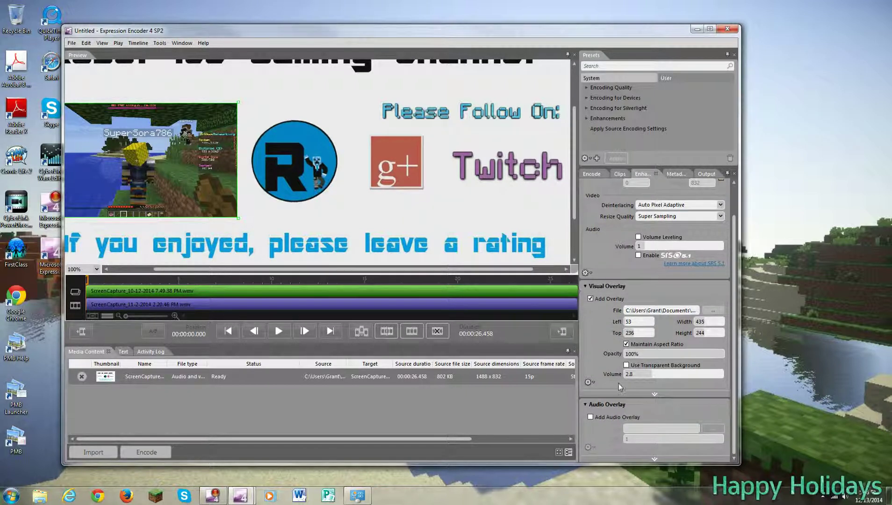
- Add Ouroboros.mp3 as the audio overlay and preview the combined playback
{"action": "left_click", "coordinate": [590, 416]}
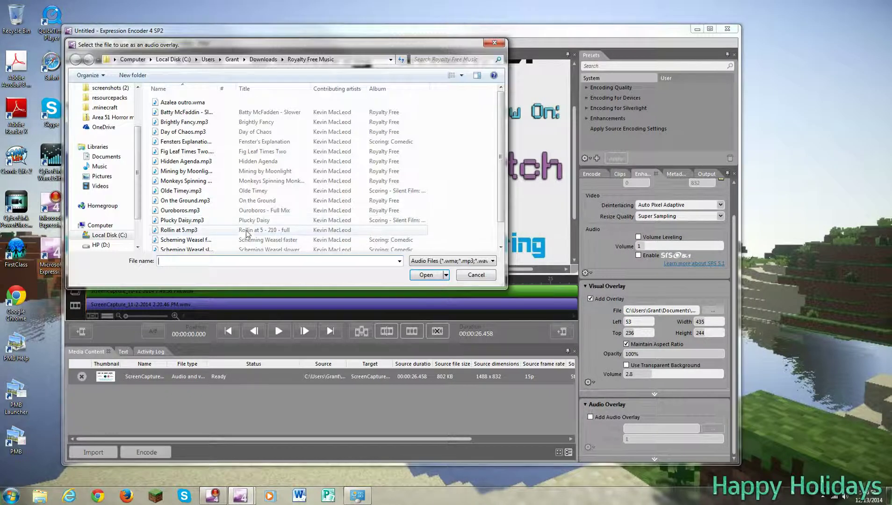
{"action": "double_click", "coordinate": [219, 210]}
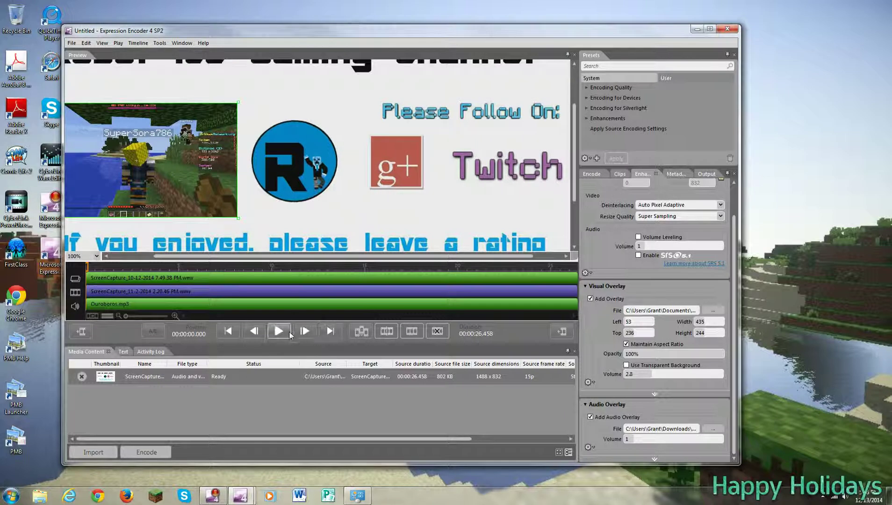
{"action": "left_click", "coordinate": [289, 333]}
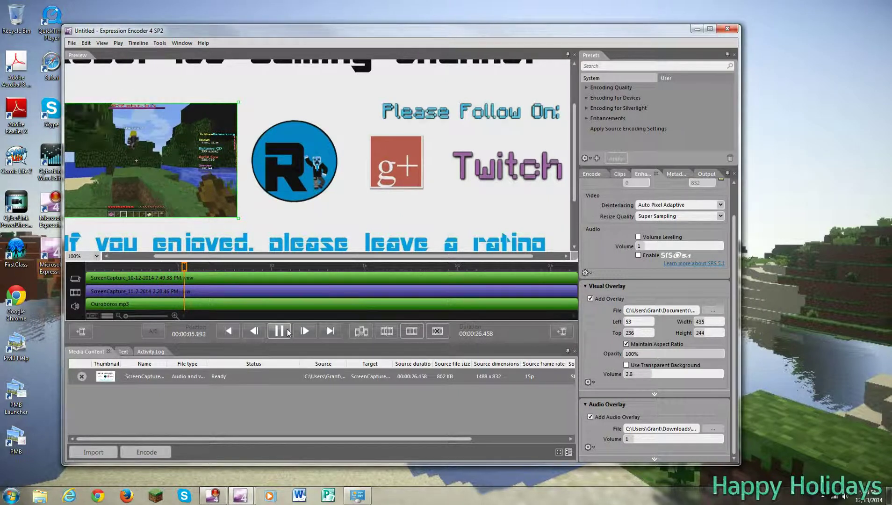
{"action": "left_click", "coordinate": [280, 331]}
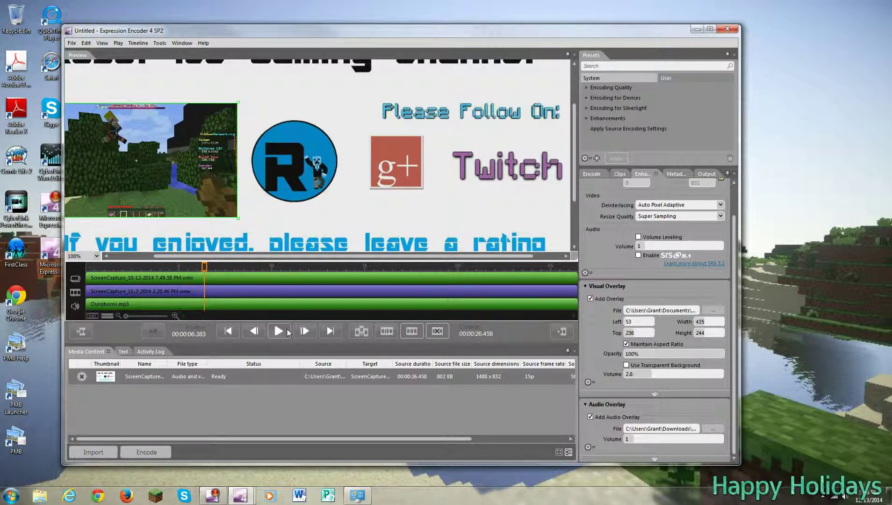
{"action": "left_click", "coordinate": [280, 332]}
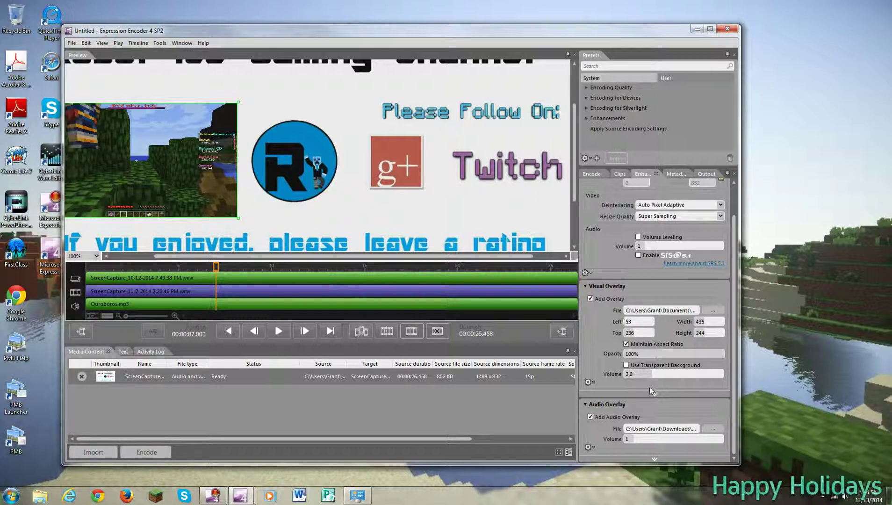
- Set the gameplay overlay's volume to 0 and preview the outro again
{"action": "left_click_drag", "start_coordinate": [651, 375], "coordinate": [641, 375]}
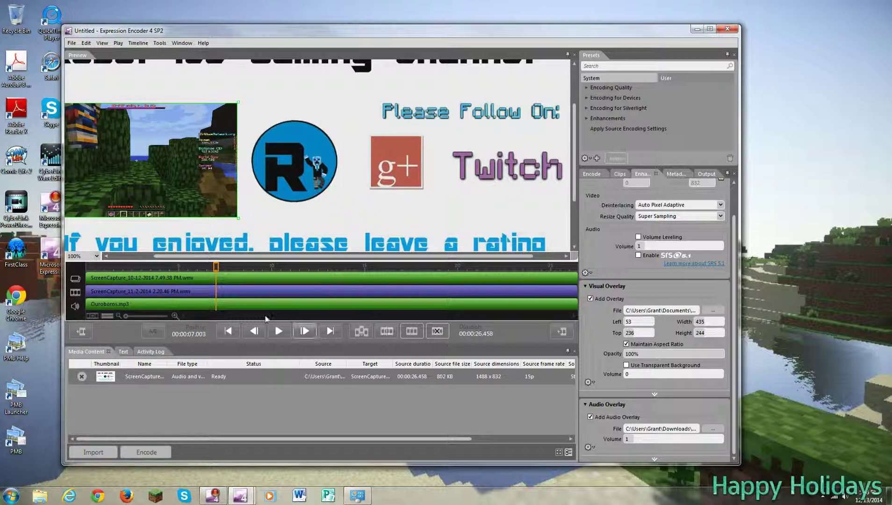
{"action": "left_click", "coordinate": [282, 333]}
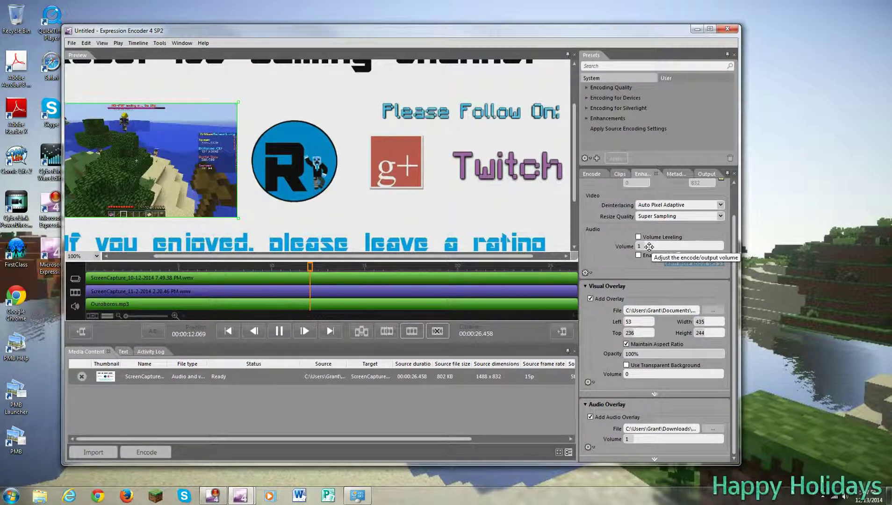
{"action": "left_click", "coordinate": [279, 332]}
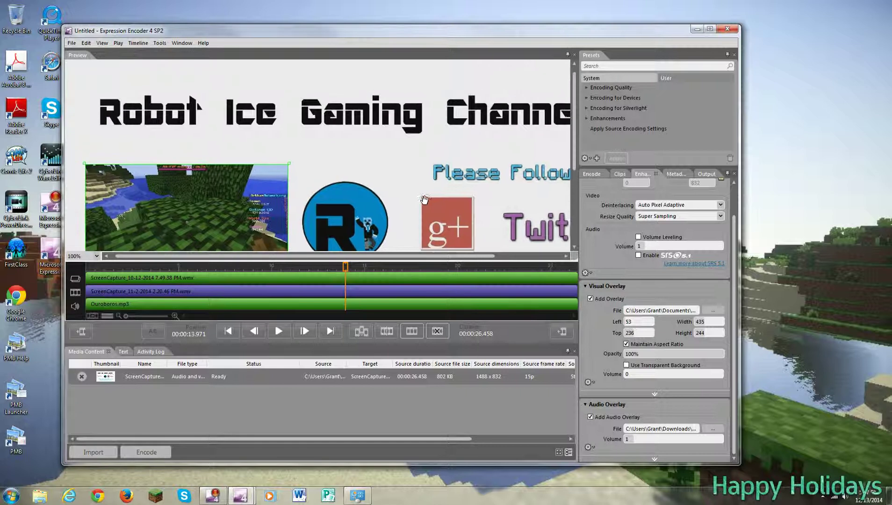
- Start encoding the ScreenCapture outro project to WMV and open the Windows Libraries window
{"action": "left_click", "coordinate": [592, 174]}
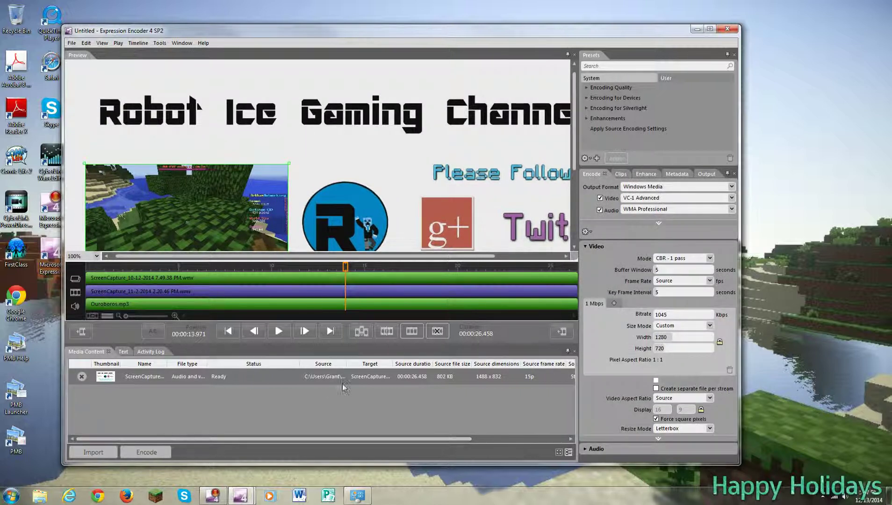
{"action": "left_click", "coordinate": [147, 451]}
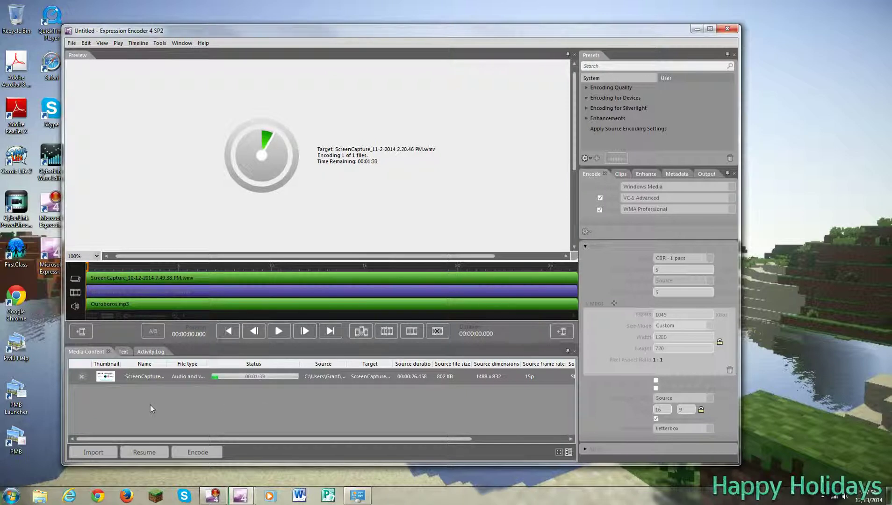
{"action": "left_click", "coordinate": [40, 496]}
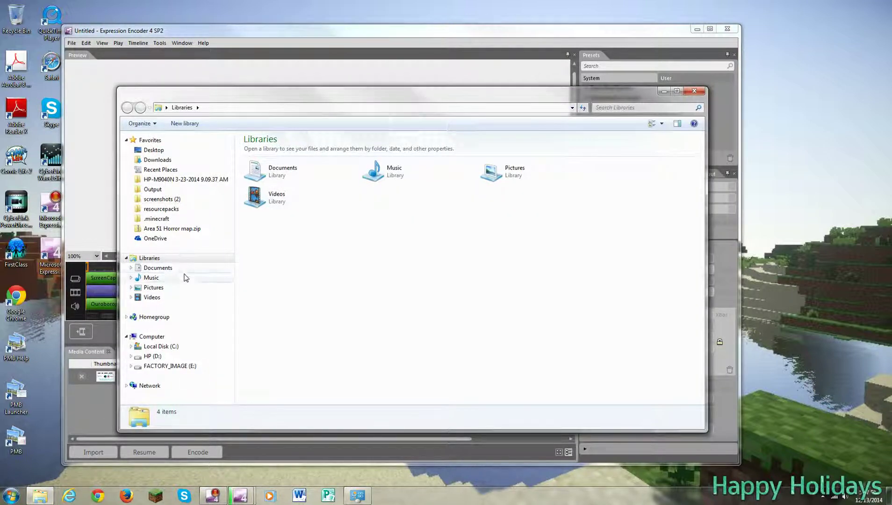
- Browse to Documents > Expression > Expression Encoder > Output and scroll its job folders
{"action": "left_click", "coordinate": [159, 268]}
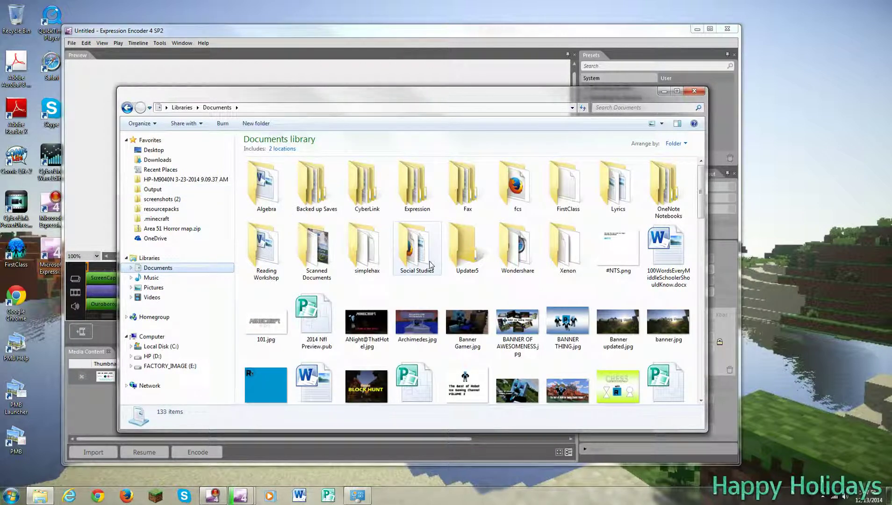
{"action": "double_click", "coordinate": [407, 183]}
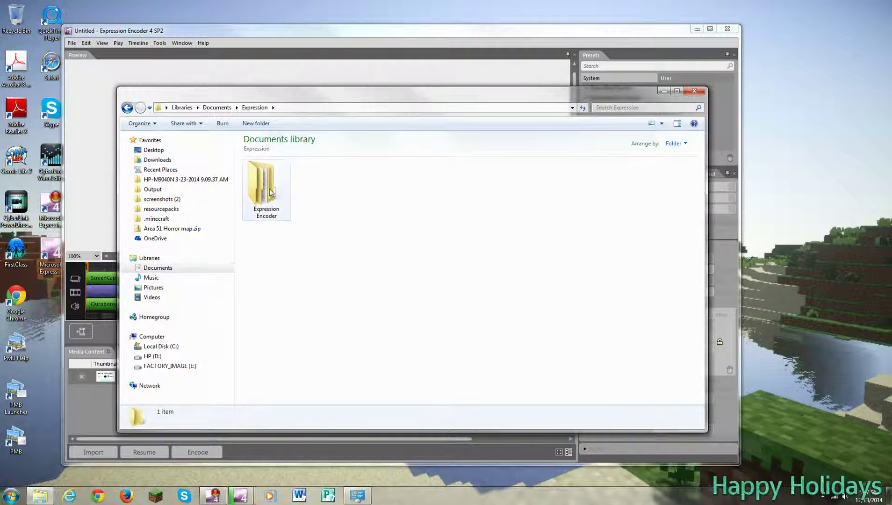
{"action": "double_click", "coordinate": [269, 192]}
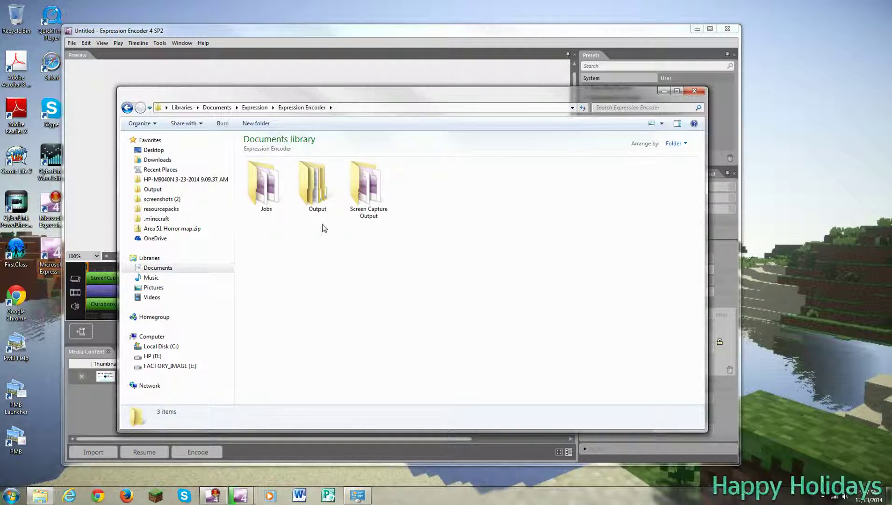
{"action": "double_click", "coordinate": [313, 205]}
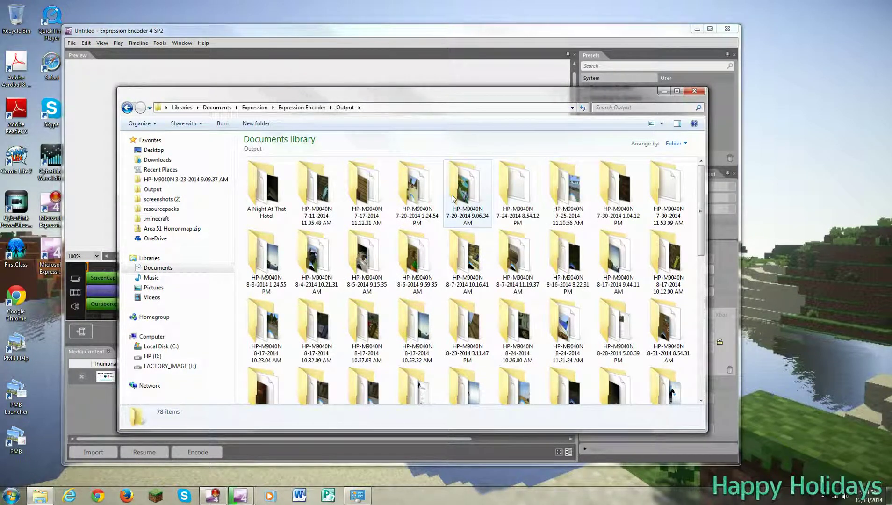
{"action": "scroll", "coordinate": [453, 200], "scroll_direction": "down", "scroll_amount": 10}
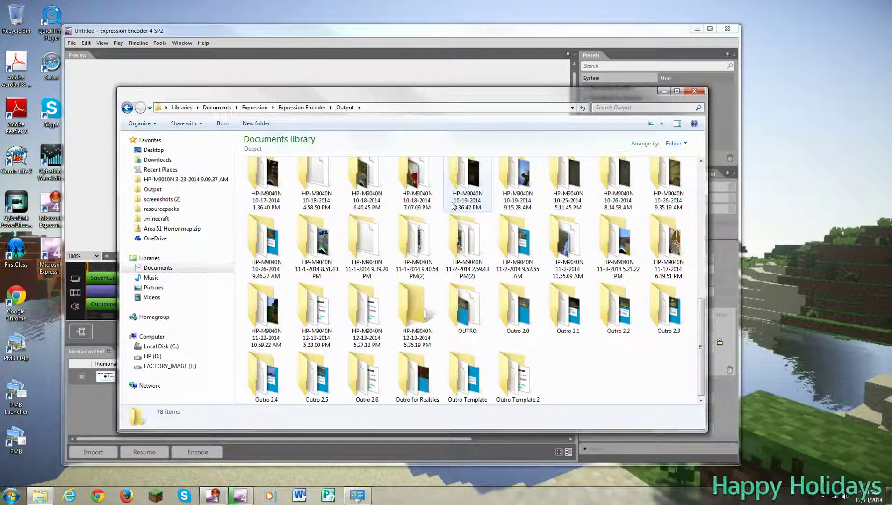
- Switch between the Encoder and the Output folder until the encode finishes
{"action": "left_click", "coordinate": [472, 30]}
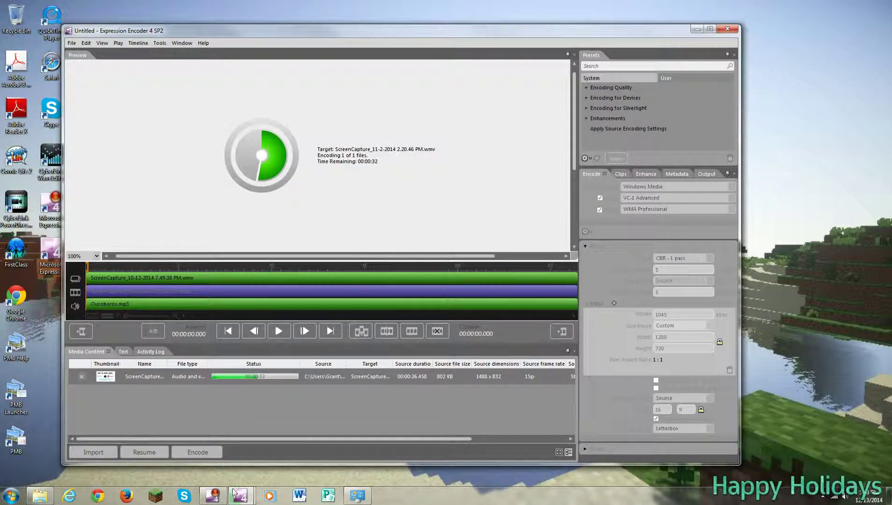
{"action": "left_click", "coordinate": [40, 496]}
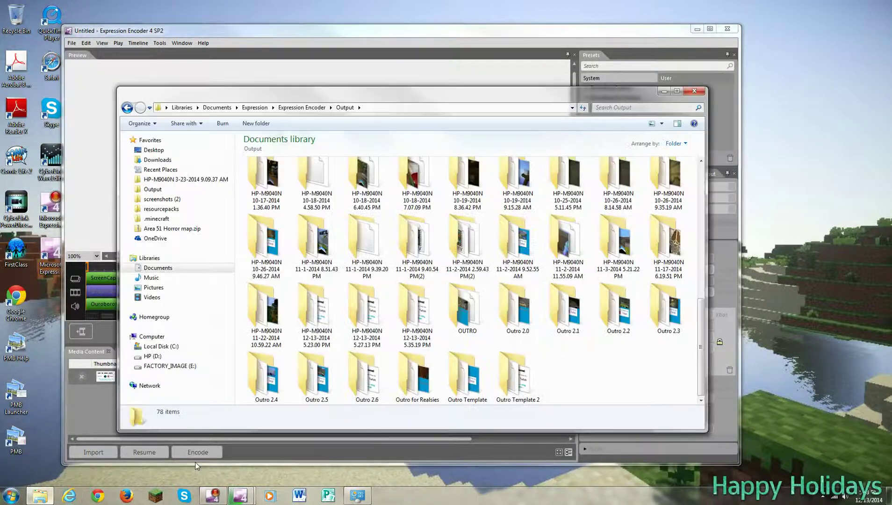
{"action": "scroll", "coordinate": [440, 297], "scroll_direction": "up", "scroll_amount": 2}
{"action": "scroll", "coordinate": [439, 299], "scroll_direction": "down", "scroll_amount": 2}
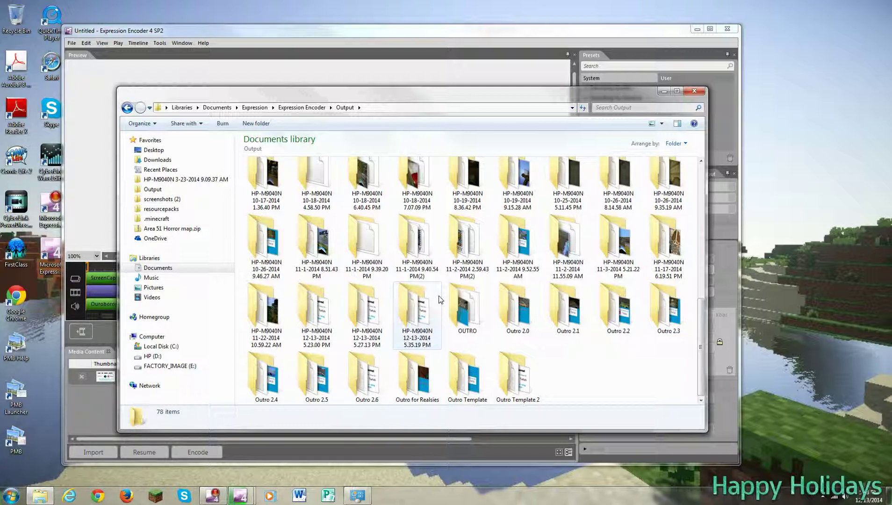
{"action": "left_click", "coordinate": [485, 30]}
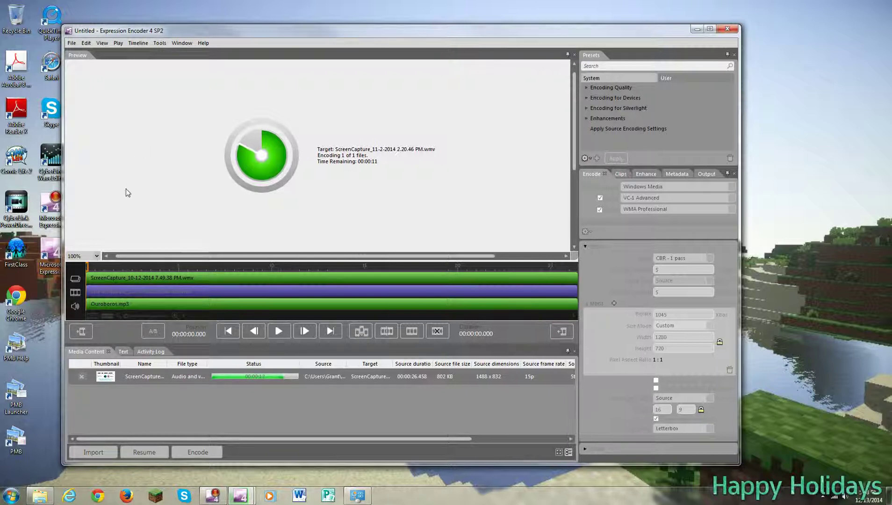
{"action": "left_click", "coordinate": [40, 495]}
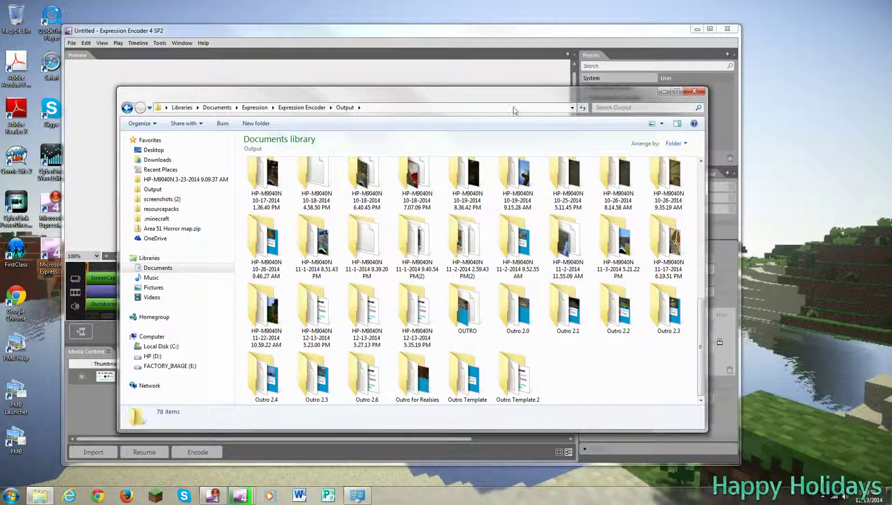
{"action": "left_click", "coordinate": [514, 37]}
{"action": "left_click", "coordinate": [41, 496]}
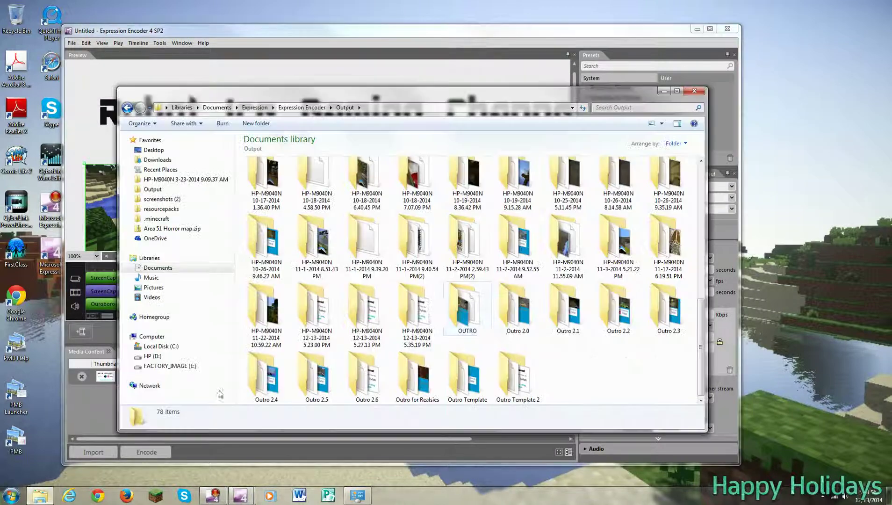
- Play the encoded ScreenCapture WMV from the 12-13-2014 5.35.19 PM job folder, then close the player
{"action": "double_click", "coordinate": [438, 323]}
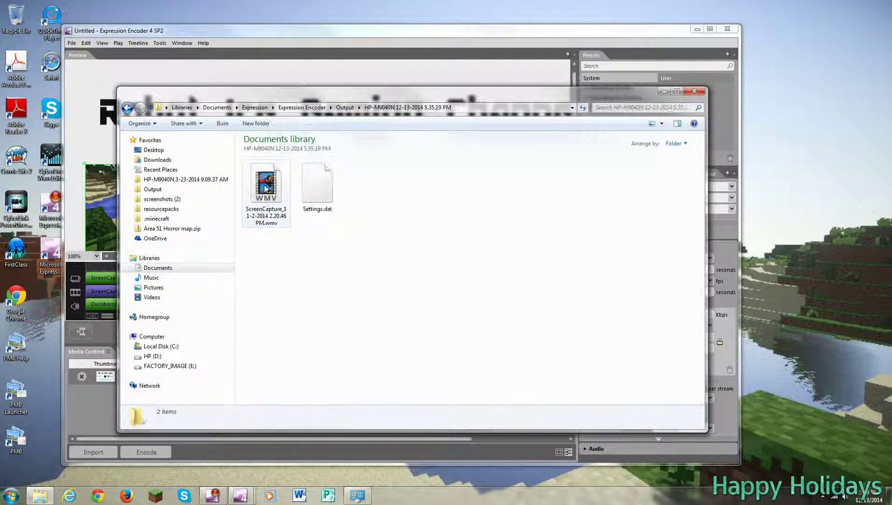
{"action": "double_click", "coordinate": [265, 187]}
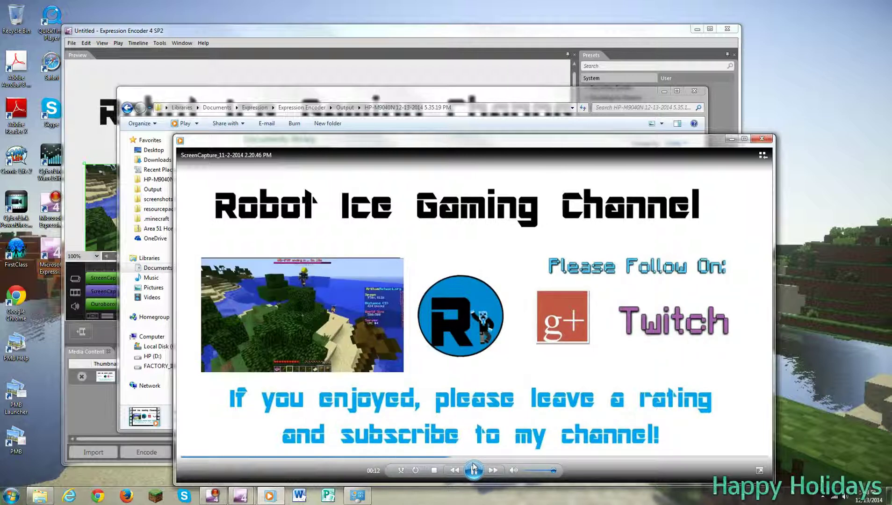
{"action": "left_click", "coordinate": [473, 467]}
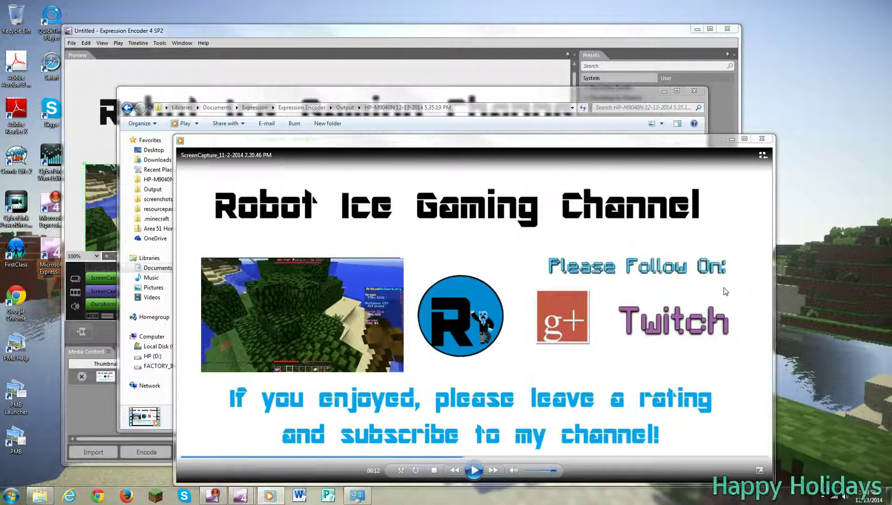
{"action": "left_click", "coordinate": [761, 139]}
{"action": "left_click", "coordinate": [583, 216]}
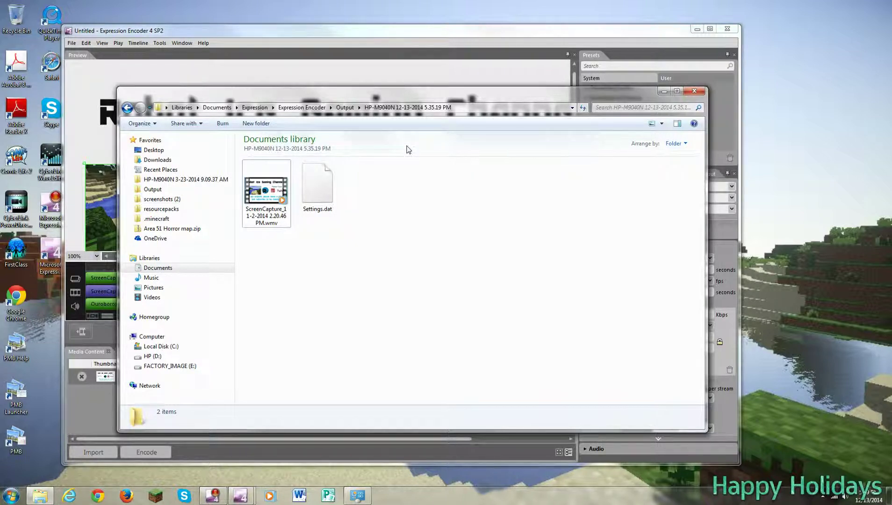
- Go back, close Explorer, and scroll the Encoder preview to review the outro layout
{"action": "left_click", "coordinate": [127, 108]}
{"action": "left_click", "coordinate": [694, 91]}
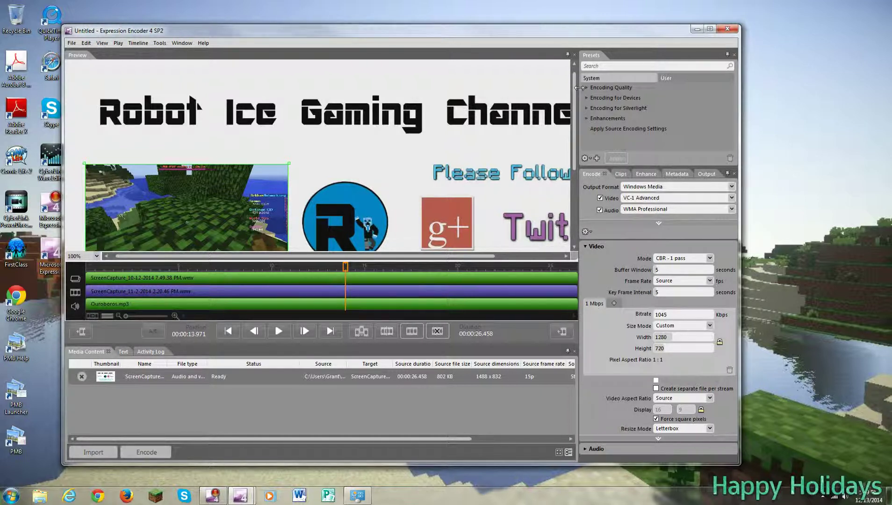
{"action": "mouse_move", "coordinate": [574, 88]}
{"action": "left_mouse_down"}
{"action": "mouse_move", "coordinate": [566, 177]}
{"action": "mouse_move", "coordinate": [575, 81]}
{"action": "left_mouse_up"}
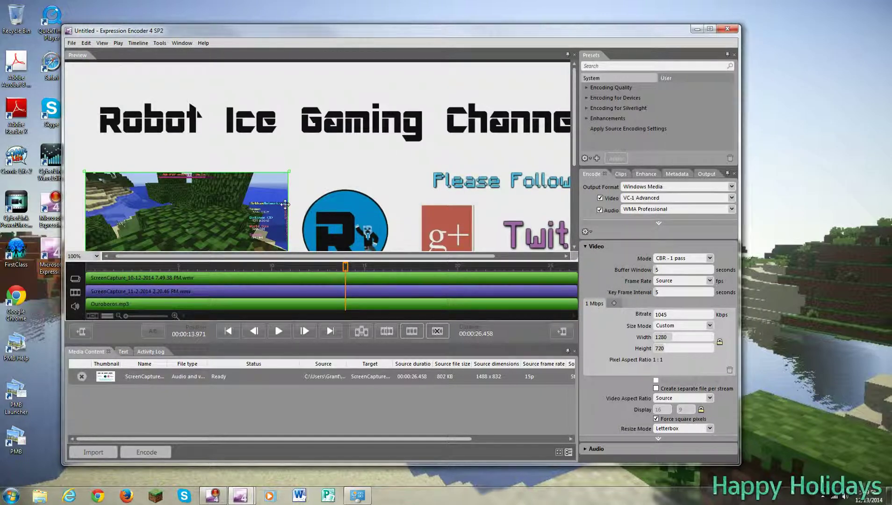
{"action": "mouse_move", "coordinate": [280, 261]}
{"action": "left_mouse_down"}
{"action": "mouse_move", "coordinate": [355, 260]}
{"action": "mouse_move", "coordinate": [275, 249]}
{"action": "left_mouse_up"}
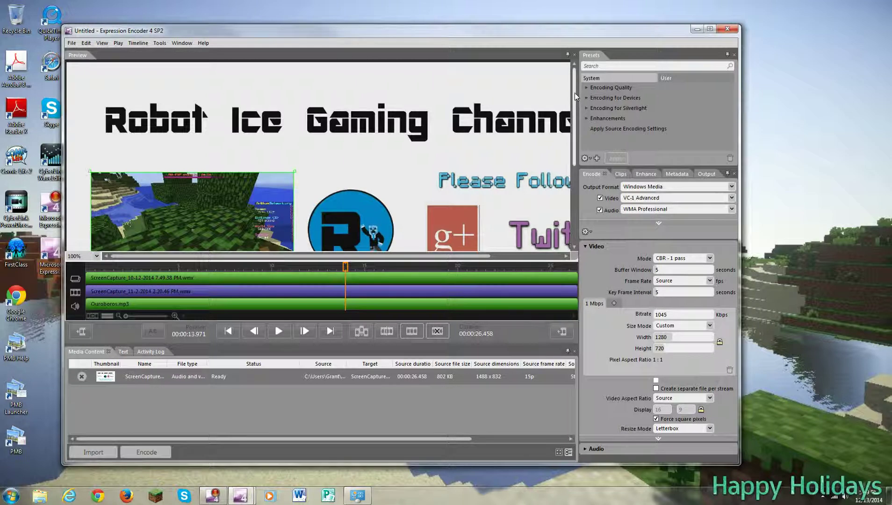
{"action": "mouse_move", "coordinate": [573, 90]}
{"action": "left_mouse_down"}
{"action": "mouse_move", "coordinate": [567, 188]}
{"action": "mouse_move", "coordinate": [579, 87]}
{"action": "left_mouse_up"}
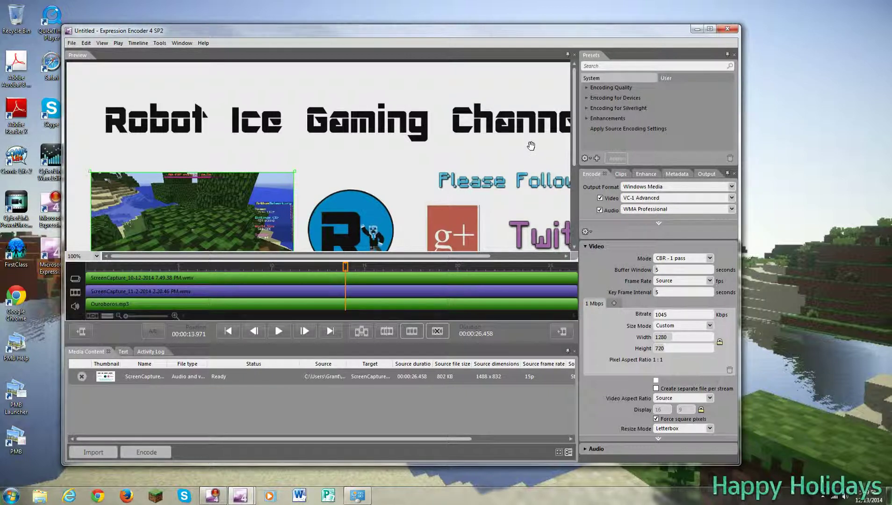